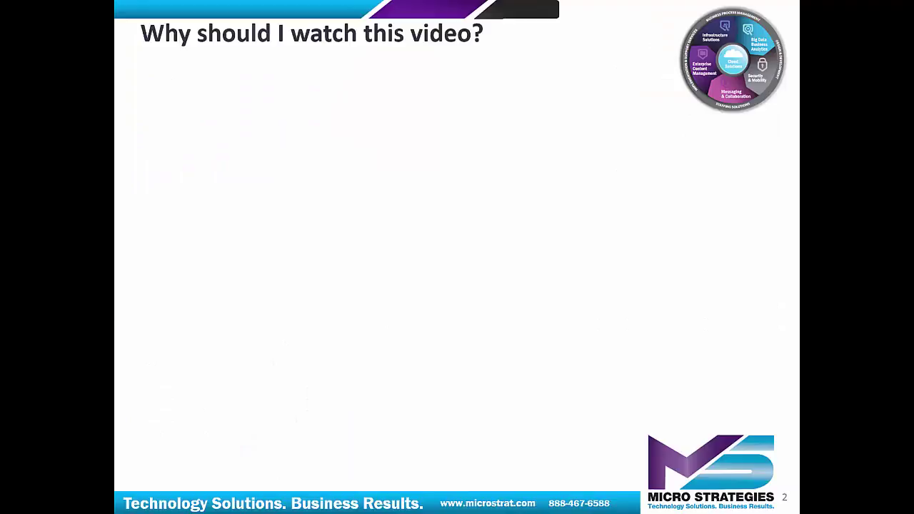
pyautogui.press('Right')
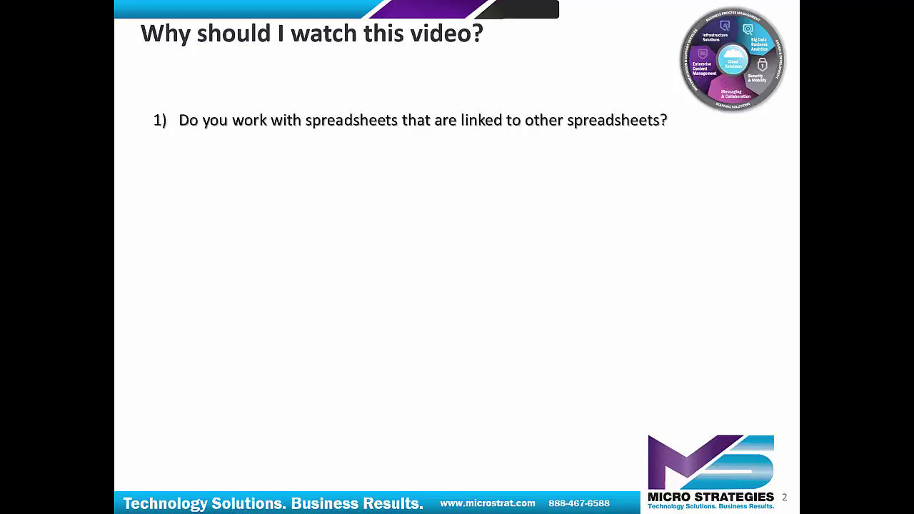
# Advance to the 'Why should I watch this video?' slide and bring in its second question.
pyautogui.press('Right')
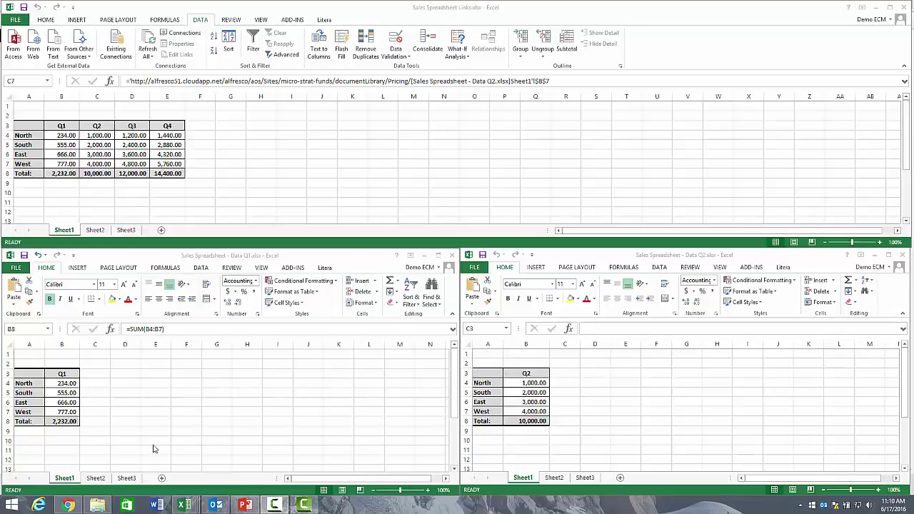
pyautogui.click(112, 374)
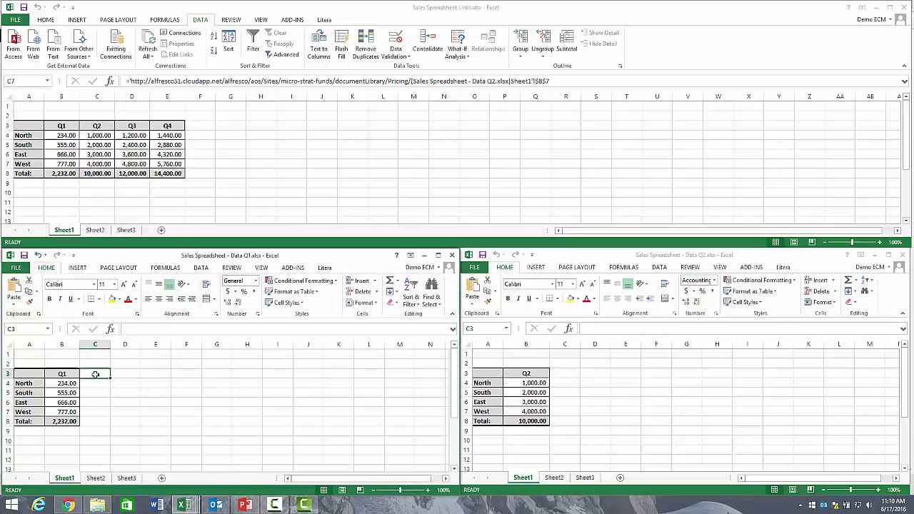
pyautogui.moveTo(96, 376); pyautogui.dragTo(101, 422)
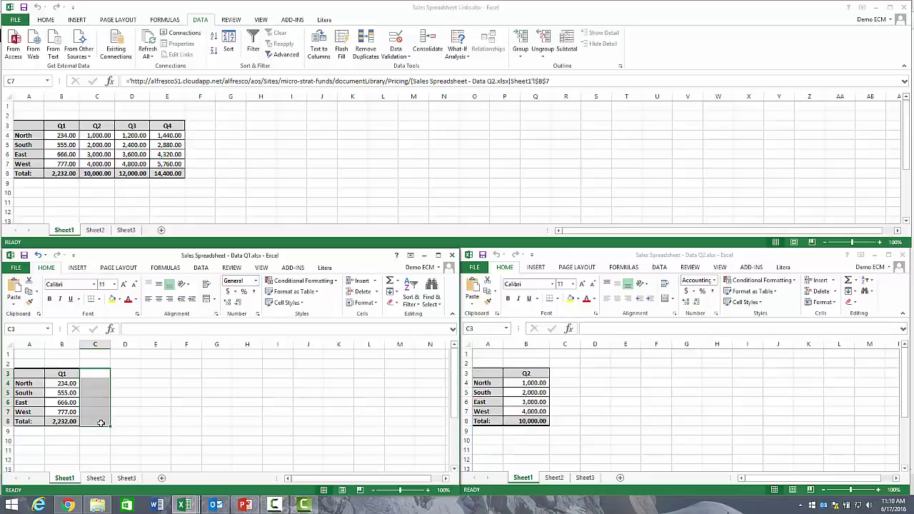
pyautogui.click(560, 375)
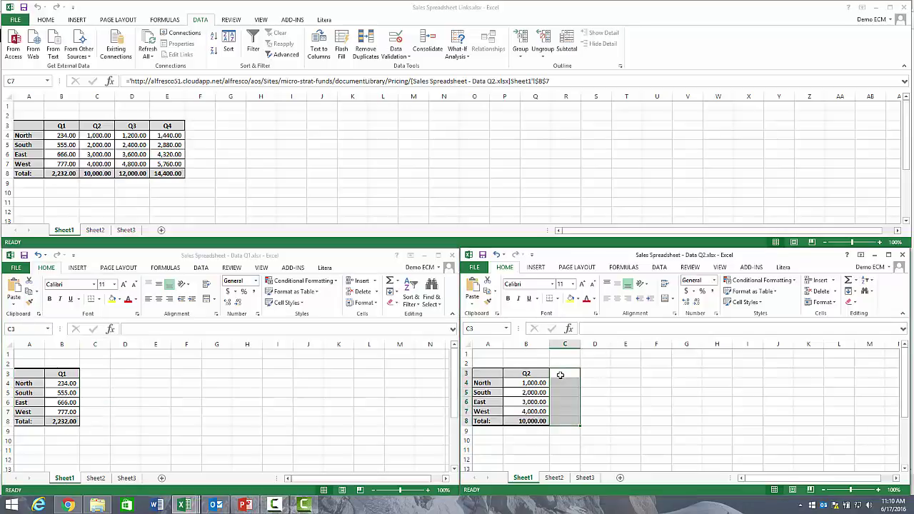
pyautogui.click(62, 135)
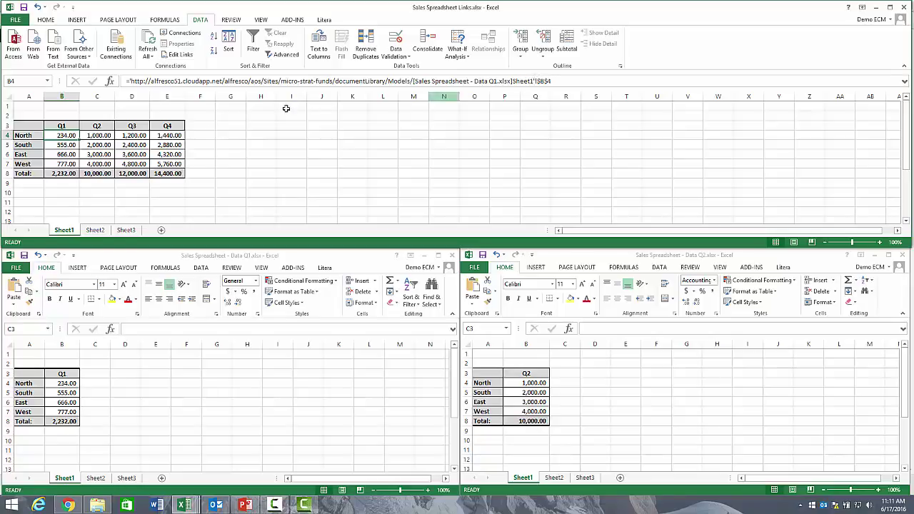
pyautogui.click(63, 147)
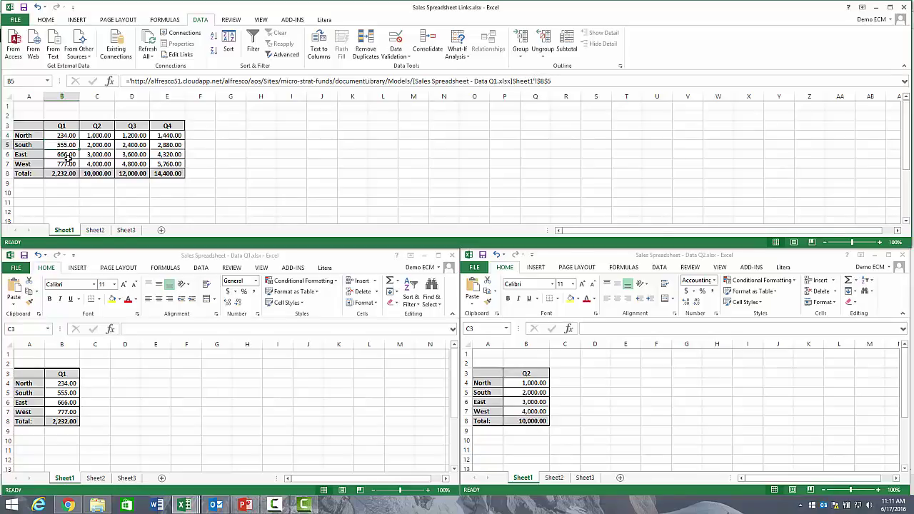
pyautogui.click(66, 155)
pyautogui.click(63, 164)
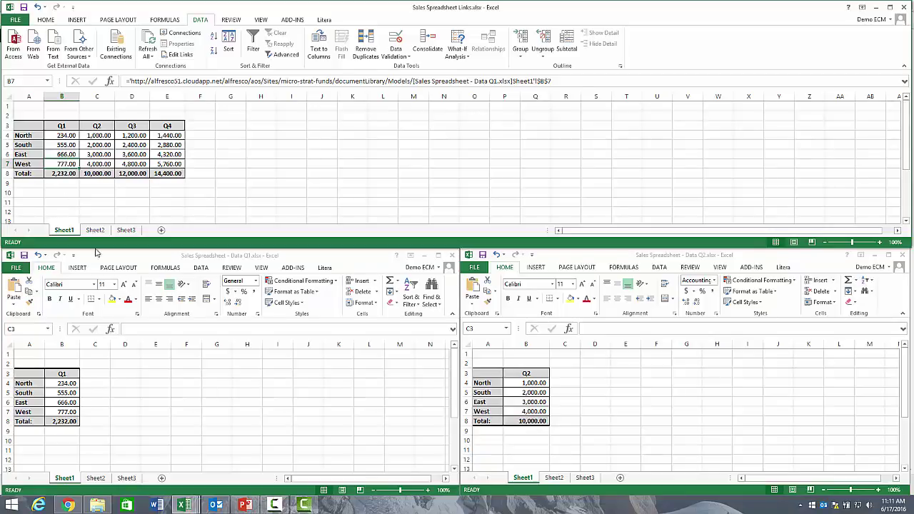
pyautogui.click(104, 135)
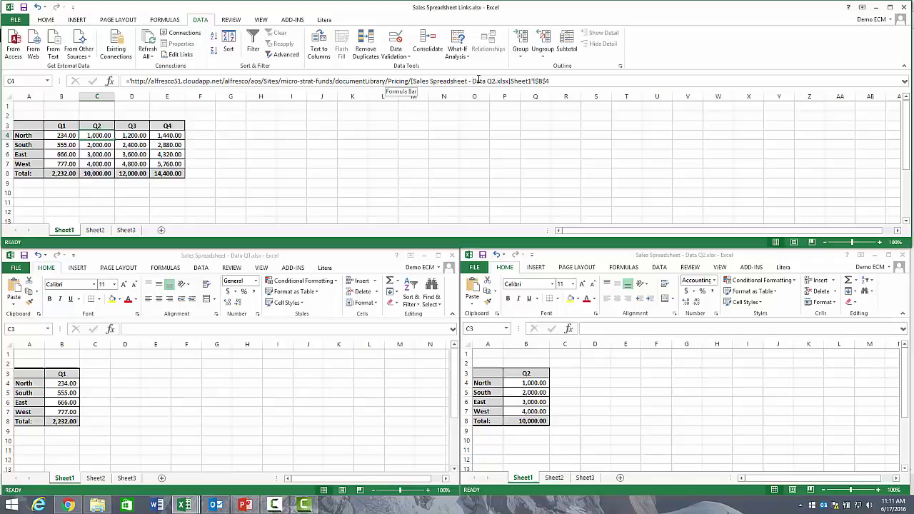
pyautogui.click(104, 144)
pyautogui.click(102, 156)
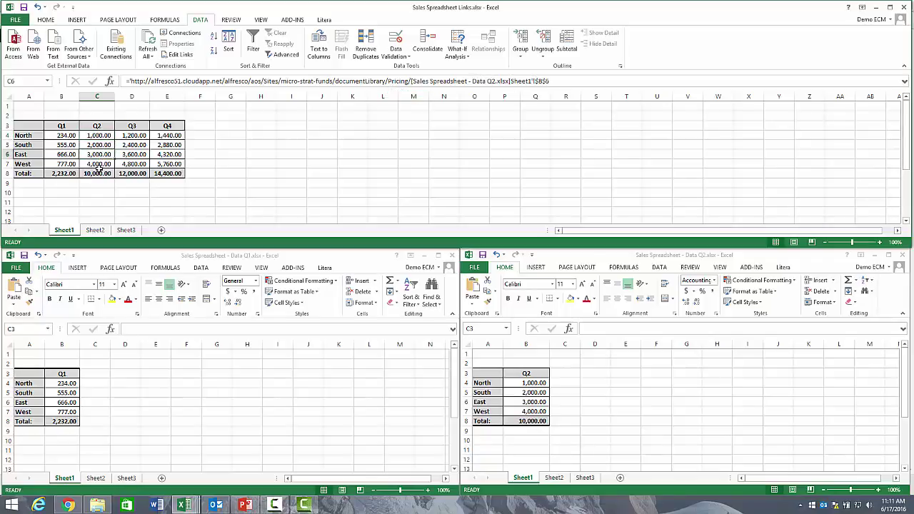
pyautogui.click(100, 173)
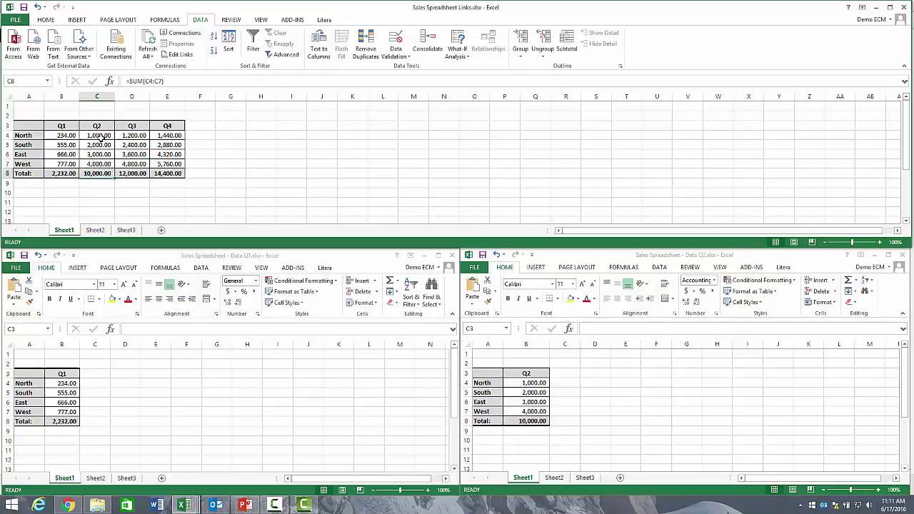
pyautogui.click(100, 136)
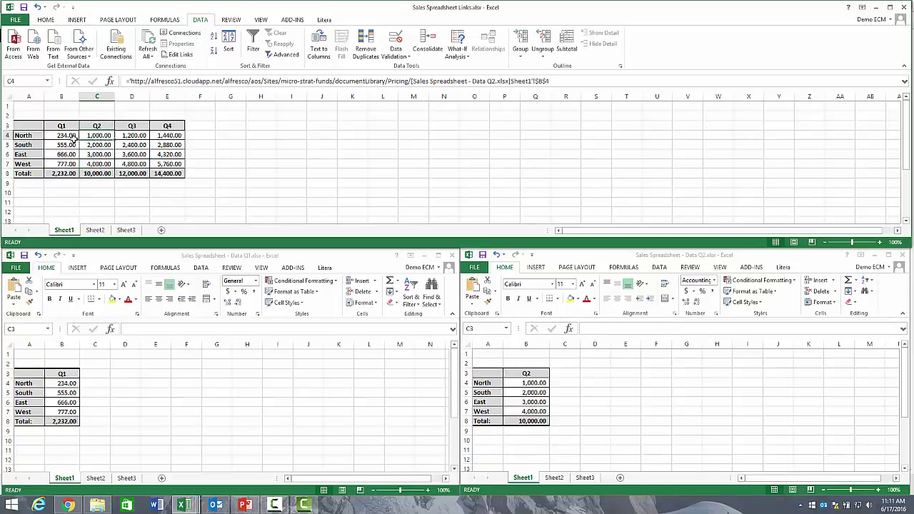
pyautogui.click(60, 135)
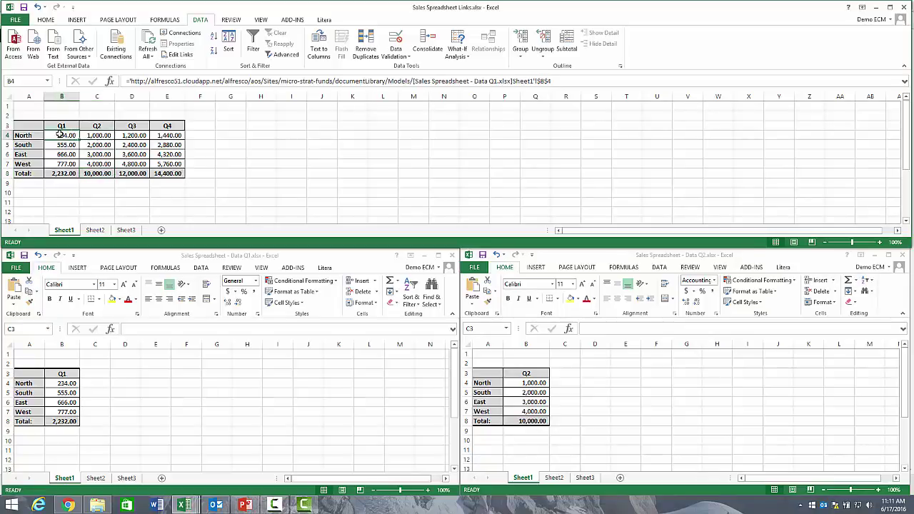
# Enter 100, 200, 300 and 400 as the North, South, East and West values in Data Q1.
pyautogui.click(63, 384)
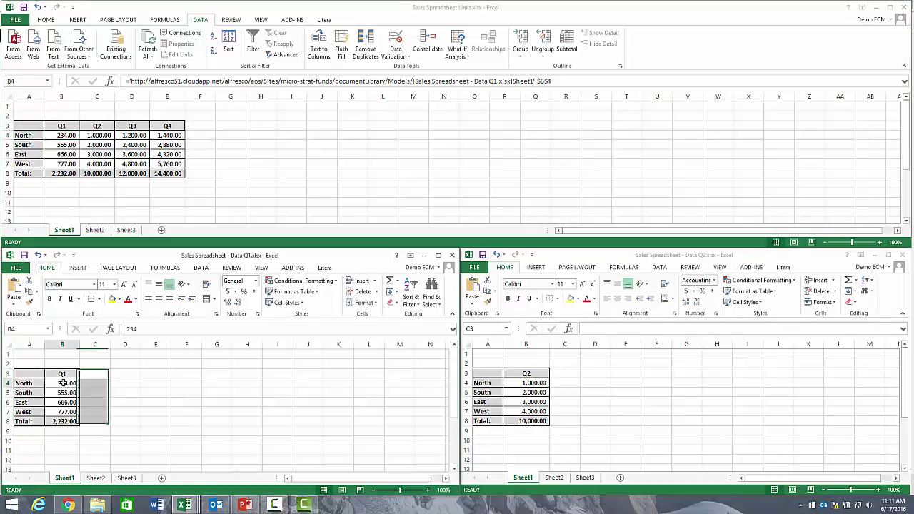
pyautogui.write('100')
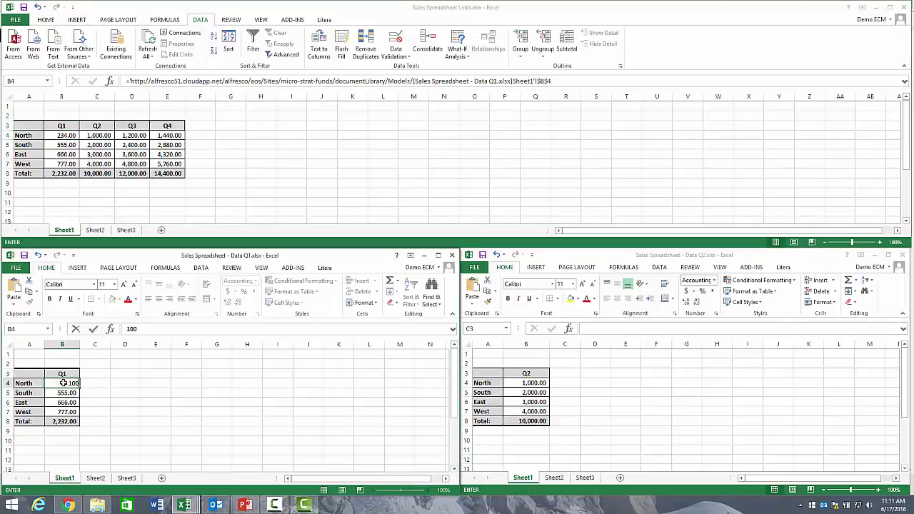
pyautogui.press('Return')
pyautogui.write('200')
pyautogui.press('Return')
pyautogui.write('300')
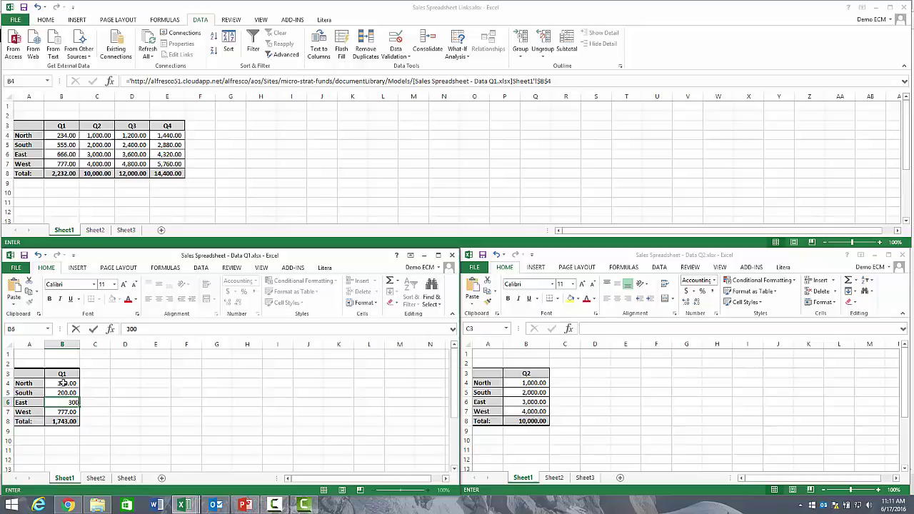
pyautogui.press('Return')
pyautogui.write('400')
pyautogui.press('Return')
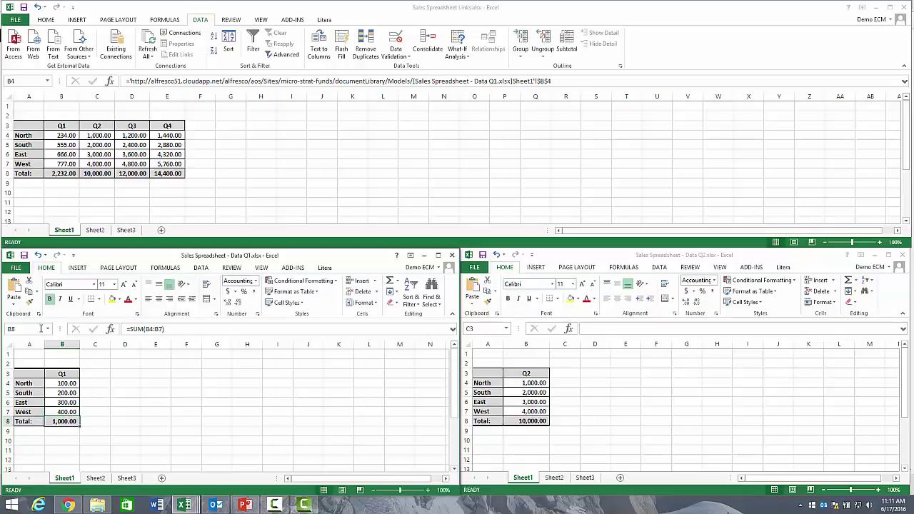
# Save Data Q1.xlsx to Alfresco as a minor version, keeping the lock.
pyautogui.click(15, 267)
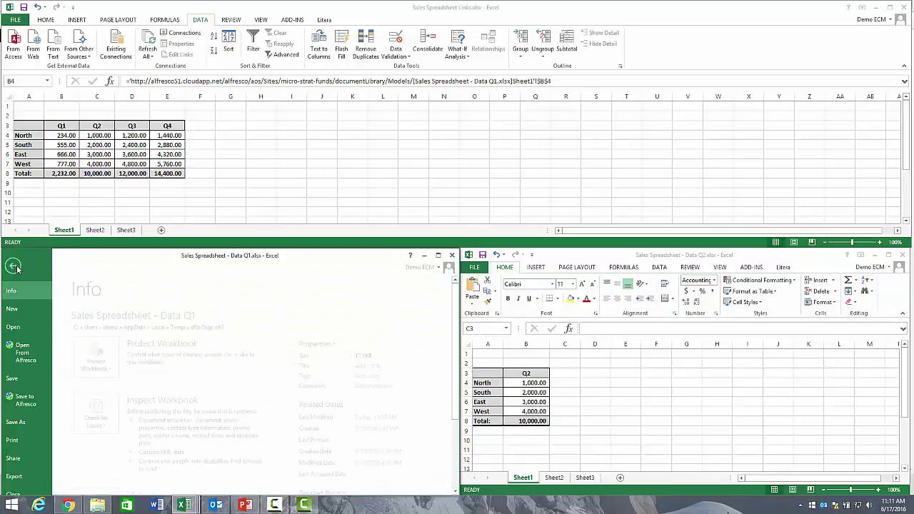
pyautogui.click(29, 401)
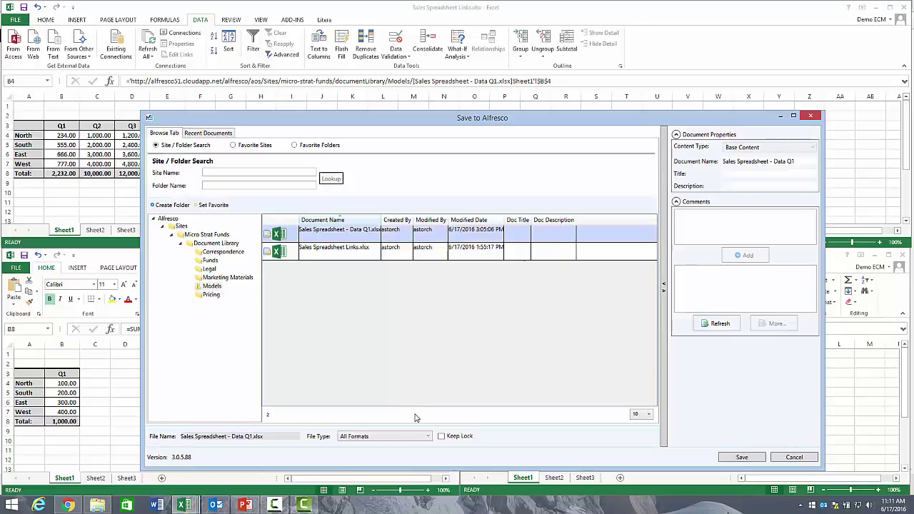
pyautogui.click(441, 437)
pyautogui.click(750, 458)
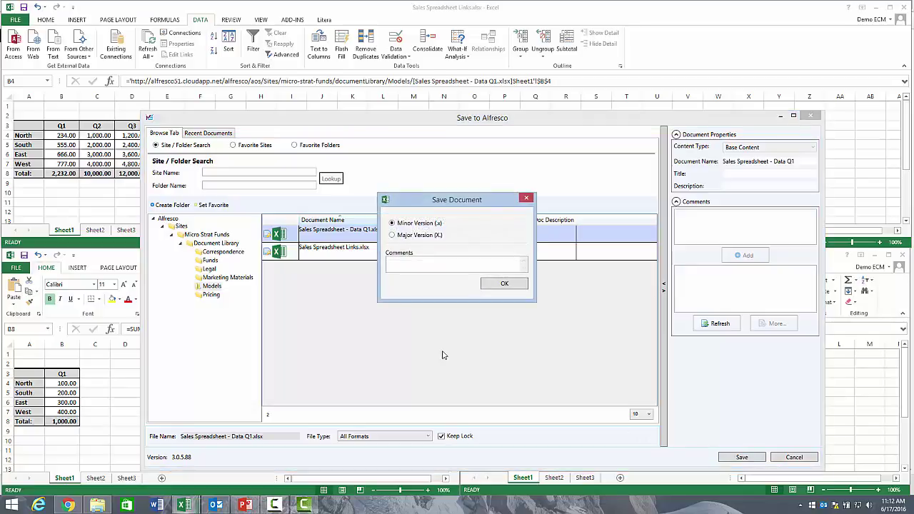
pyautogui.click(503, 285)
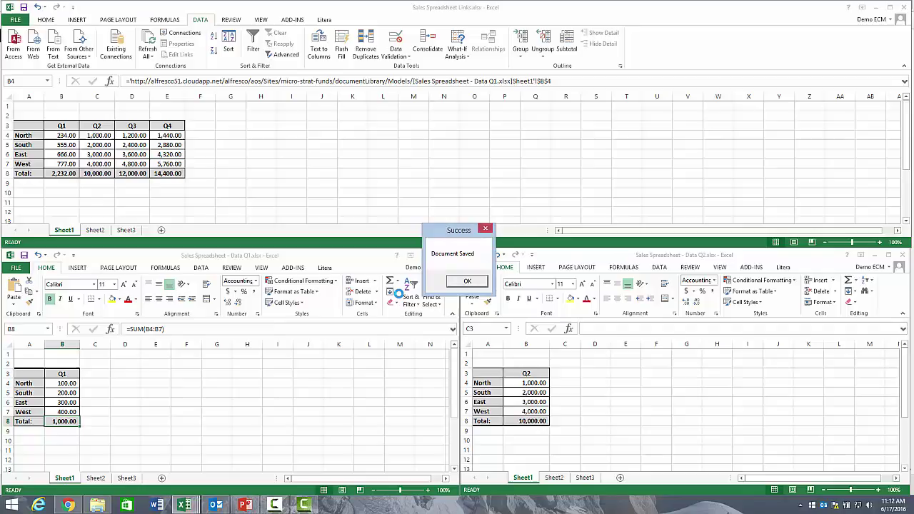
pyautogui.click(467, 280)
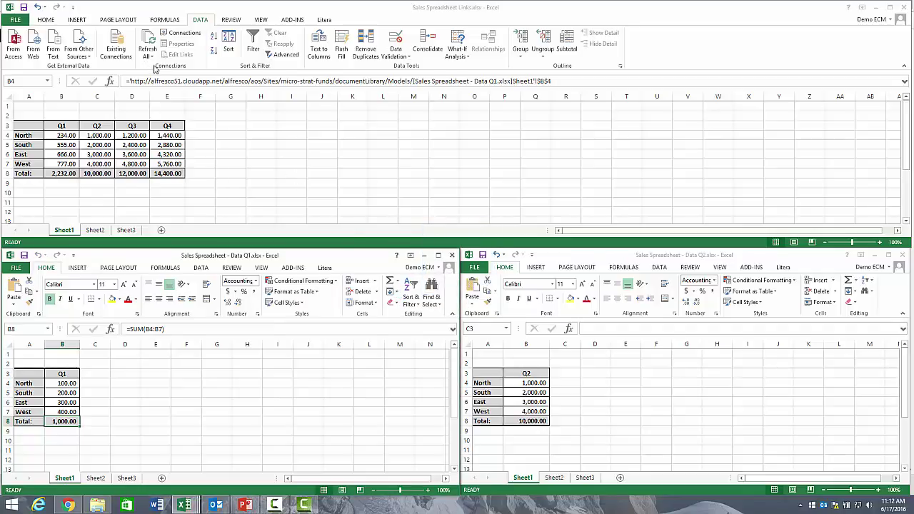
# Update the summary's Data Q1 link so Q1 shows 100–400, totalling 1,000.00.
pyautogui.click(178, 62)
pyautogui.click(180, 55)
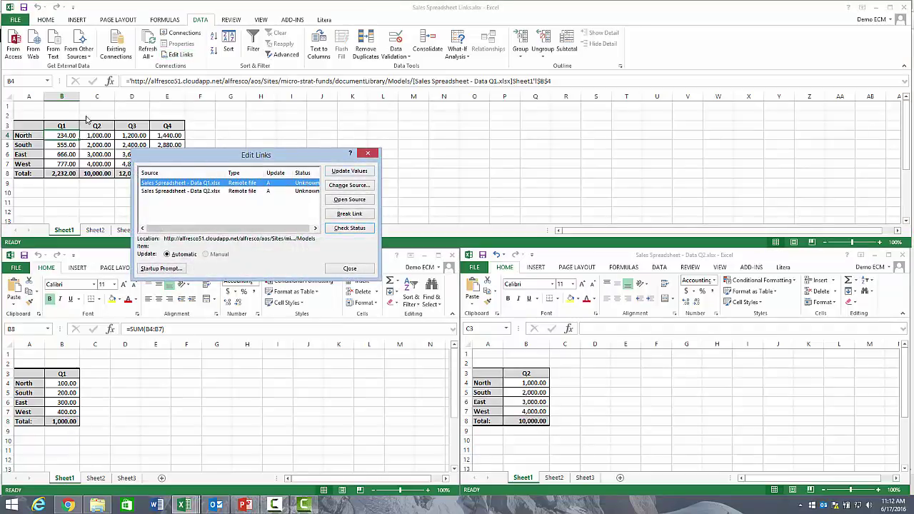
pyautogui.click(360, 173)
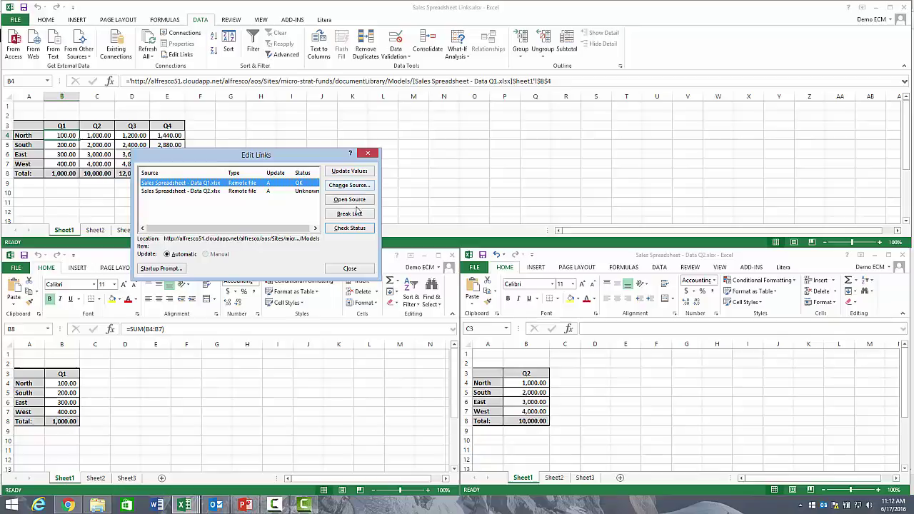
# Close the links list and enter 123, 456, 789 and 123 as Data Q2's North to West values.
pyautogui.click(349, 269)
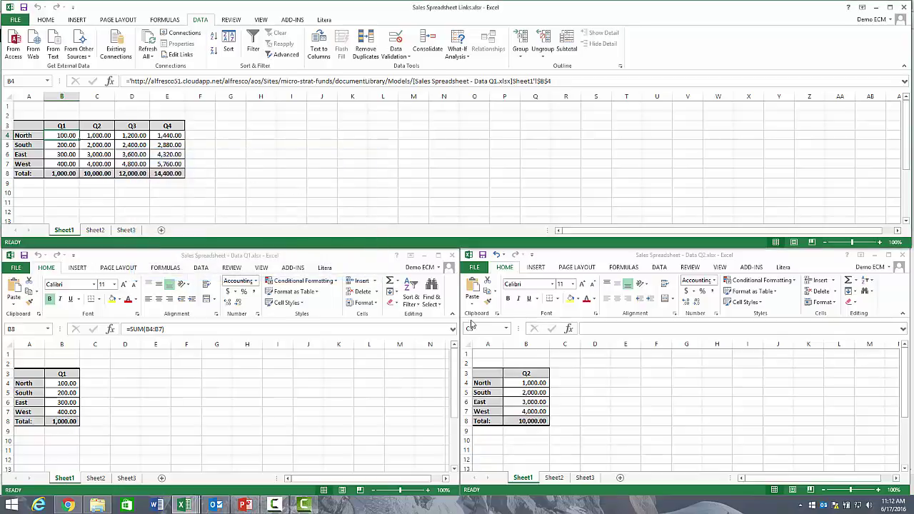
pyautogui.click(537, 384)
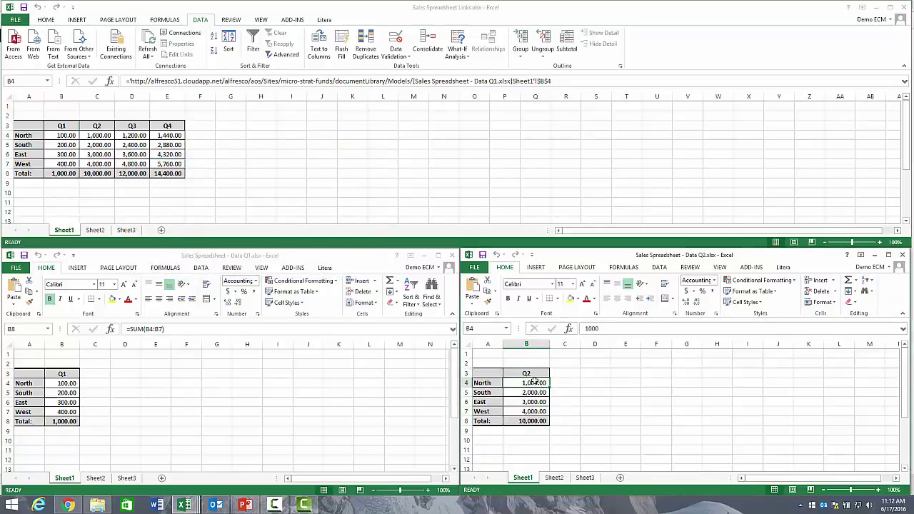
pyautogui.write('123')
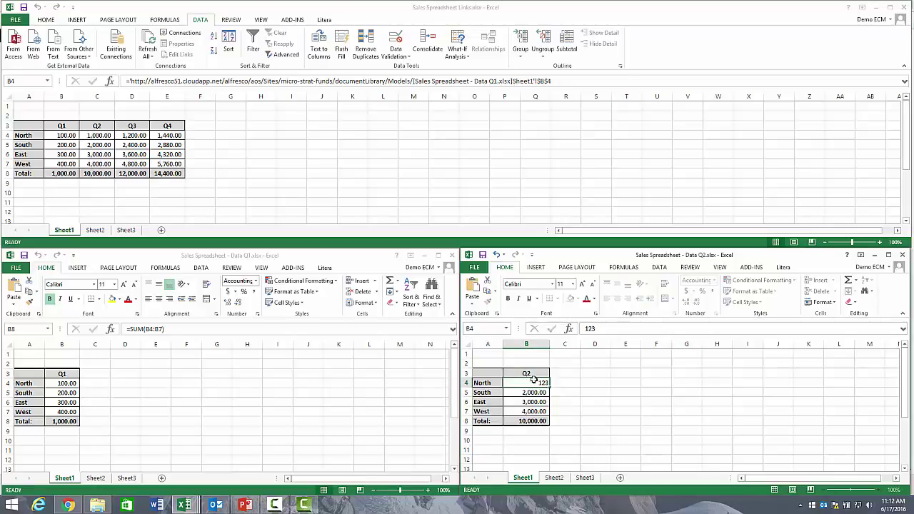
pyautogui.press('Return')
pyautogui.write('456')
pyautogui.press('Return')
pyautogui.write('789')
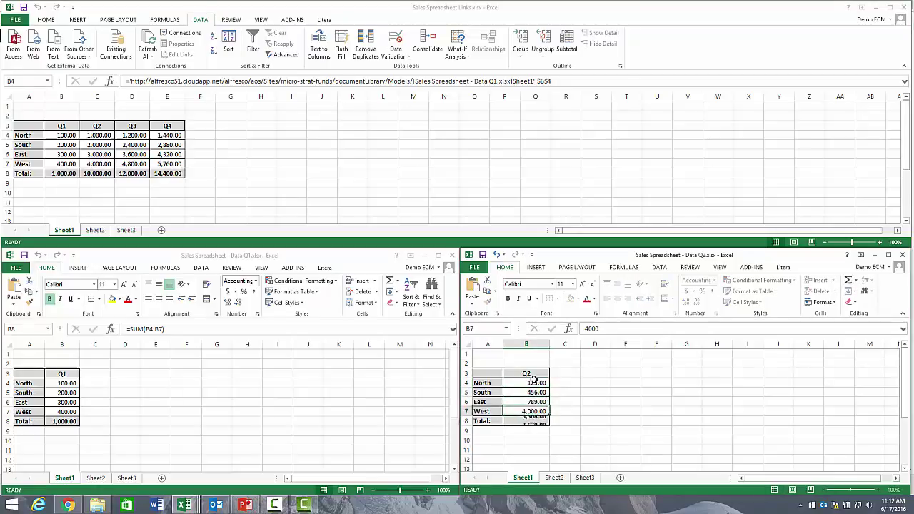
pyautogui.write('123')
pyautogui.press('Return')
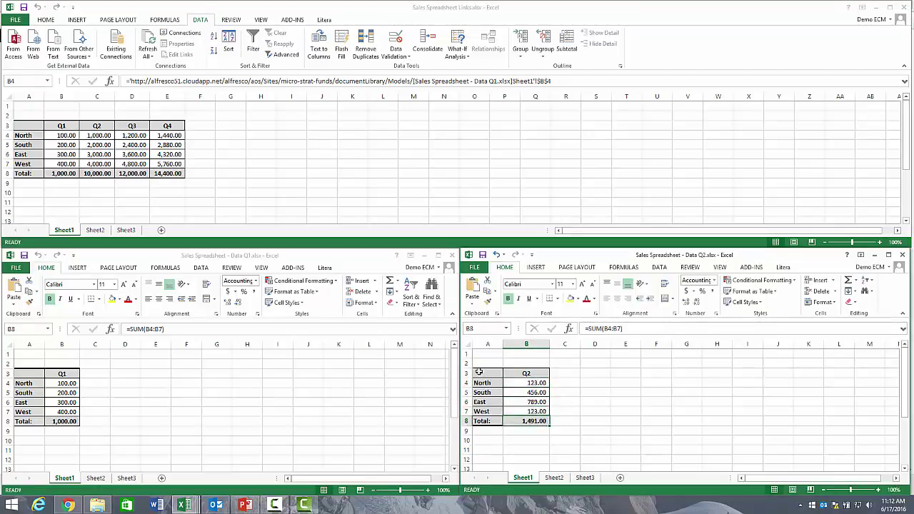
# Save Data Q2.xlsx to Alfresco as a minor version with Keep Lock ticked.
pyautogui.click(474, 267)
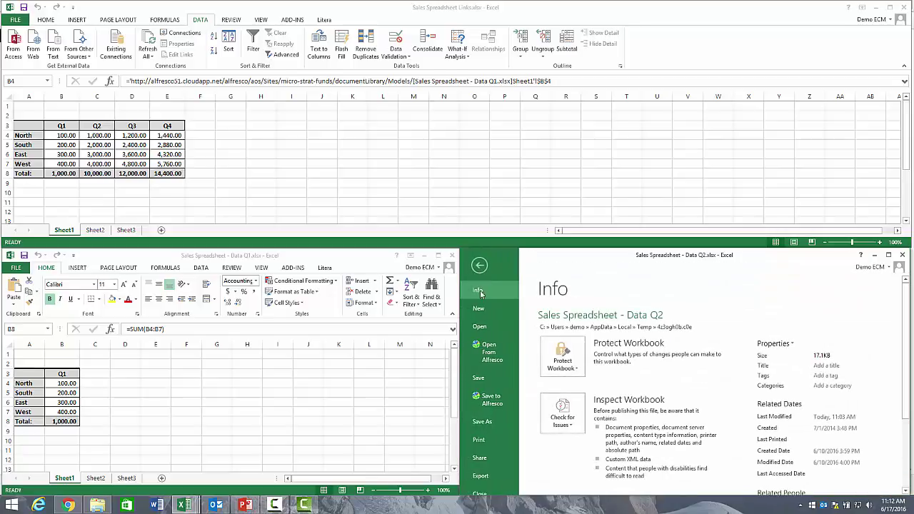
pyautogui.click(491, 399)
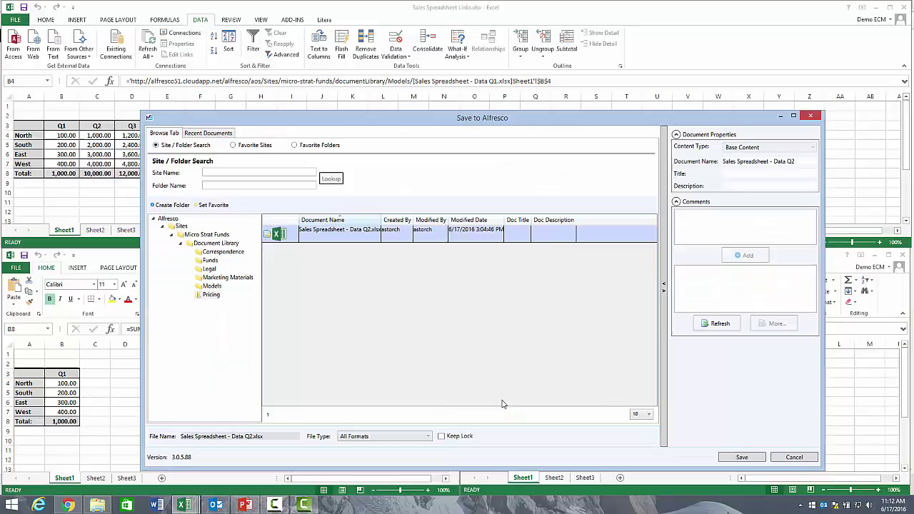
pyautogui.click(441, 436)
pyautogui.click(746, 458)
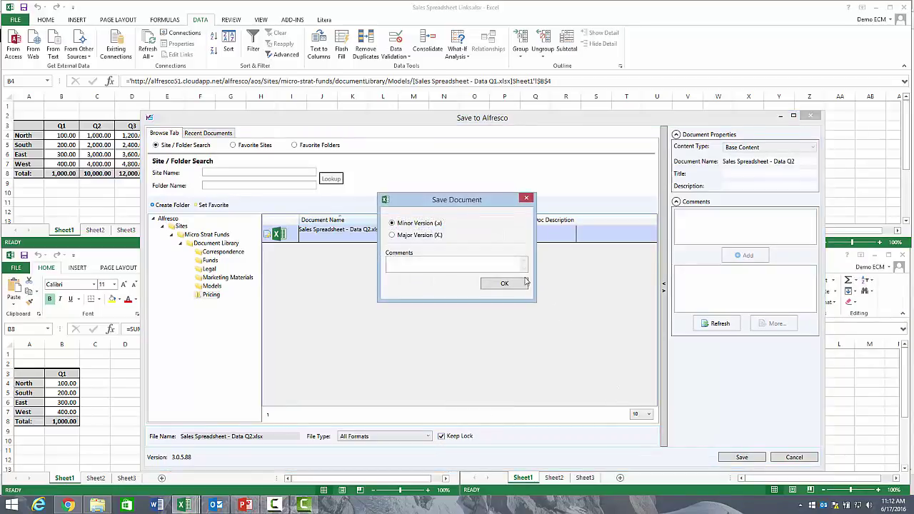
pyautogui.click(502, 284)
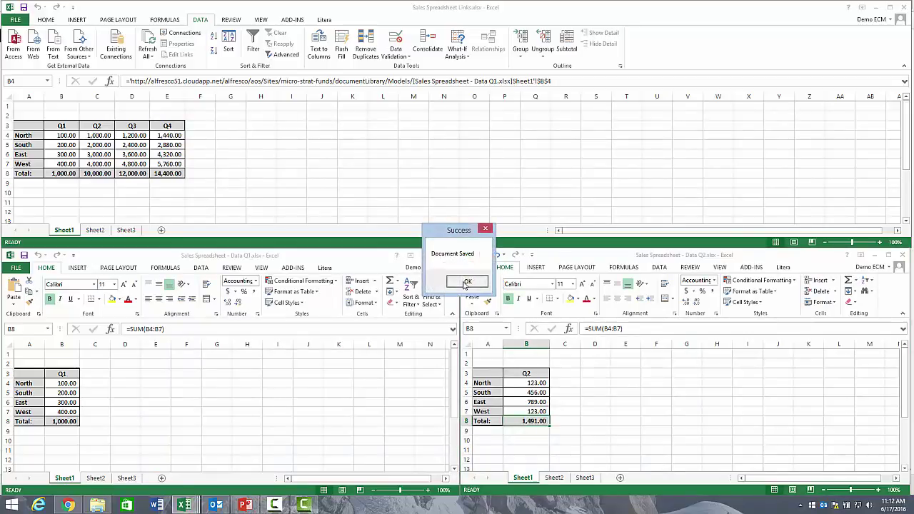
# Update the summary's Data Q2 link so Q2 reads 123, 456, 789, 123, totalling 1,491.00.
pyautogui.click(469, 282)
pyautogui.click(171, 58)
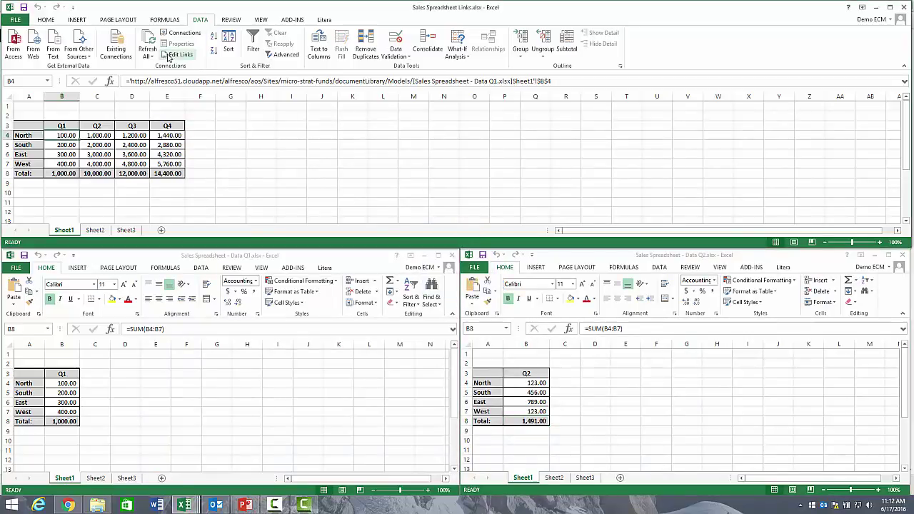
pyautogui.click(171, 58)
pyautogui.click(210, 191)
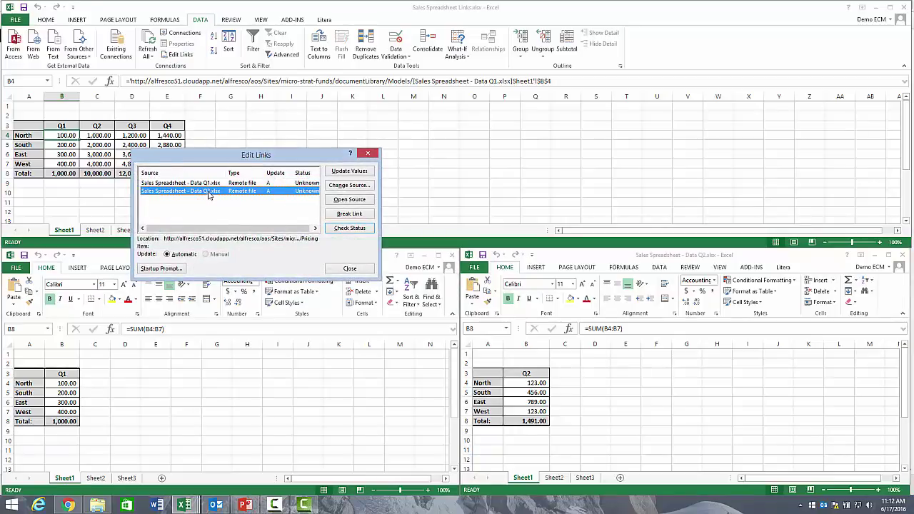
pyautogui.click(341, 172)
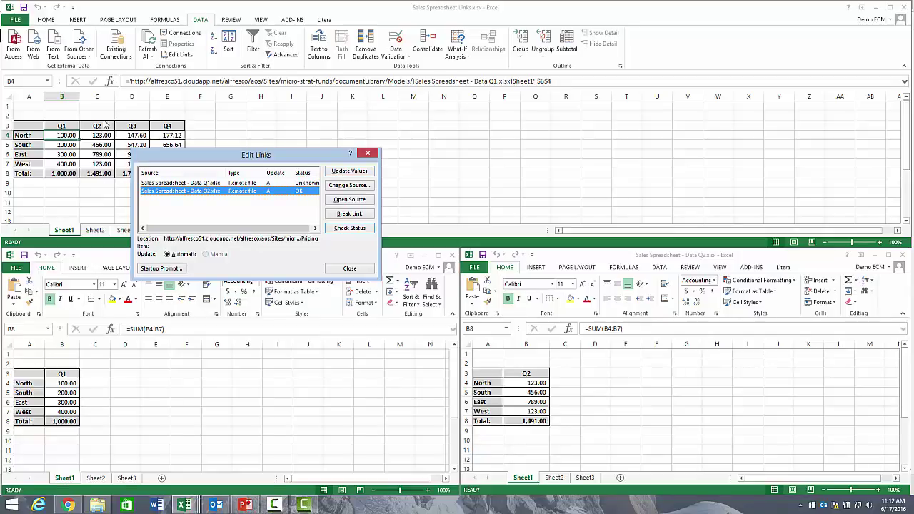
pyautogui.click(348, 269)
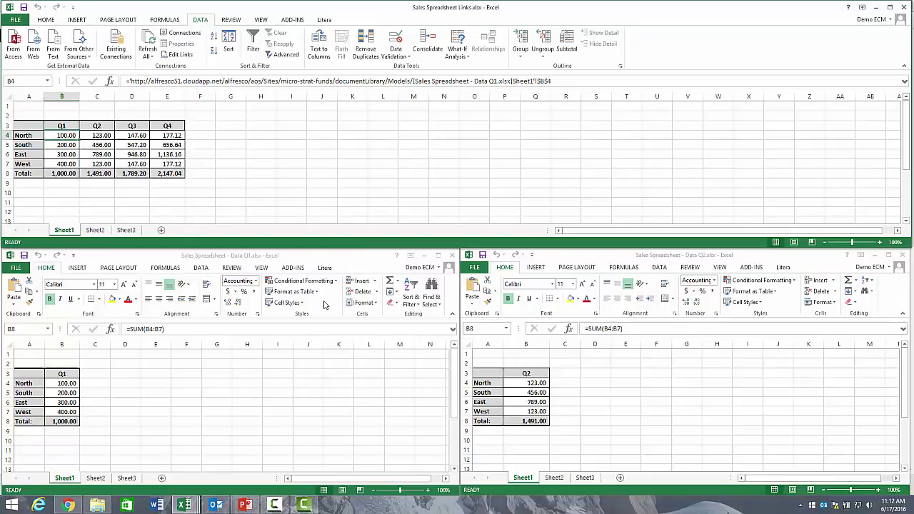
# Enter 1000, 2000, 3000 and 4000 as Data Q2's North to West values, totalling 10,000.00.
pyautogui.click(515, 383)
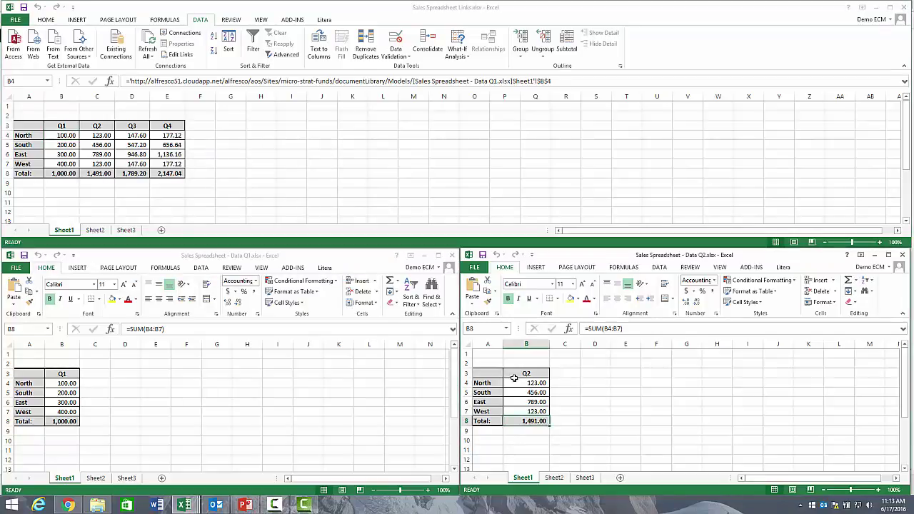
pyautogui.write('1000')
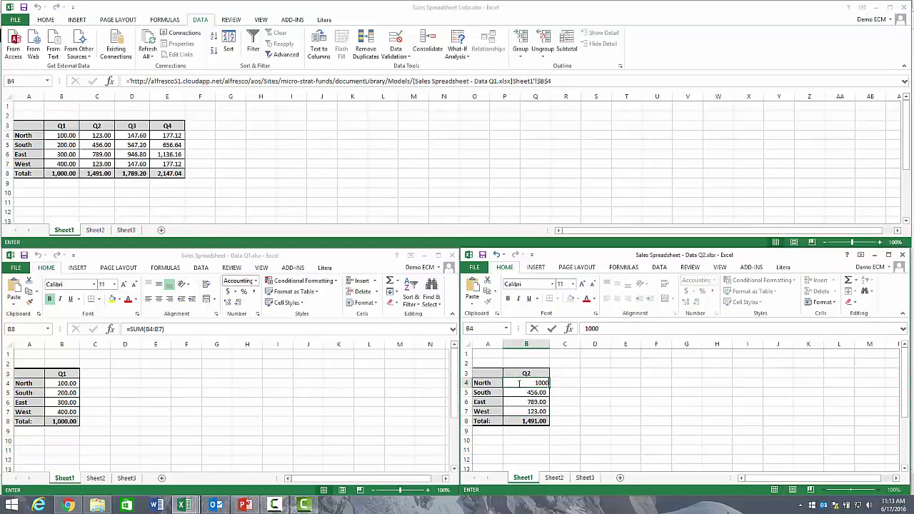
pyautogui.press('Return')
pyautogui.write('2000')
pyautogui.press('Return')
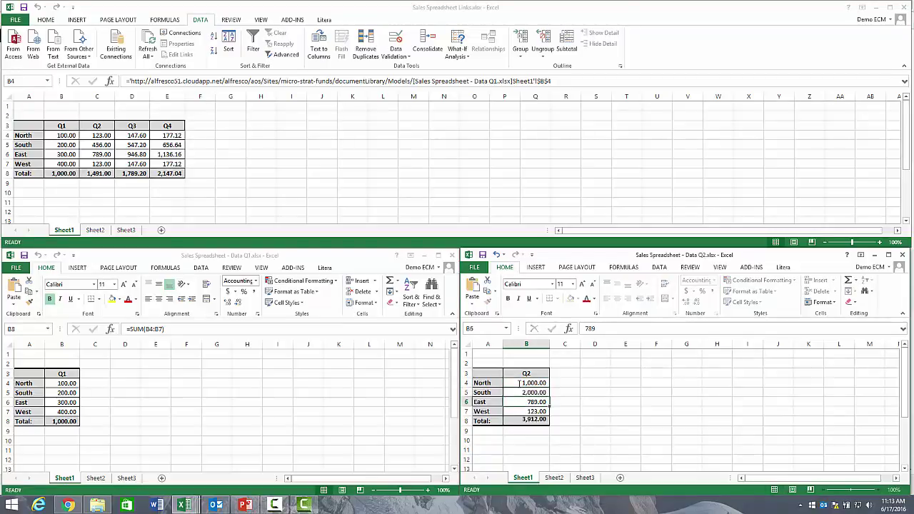
pyautogui.write('3,000')
pyautogui.press('Return')
pyautogui.write('4000')
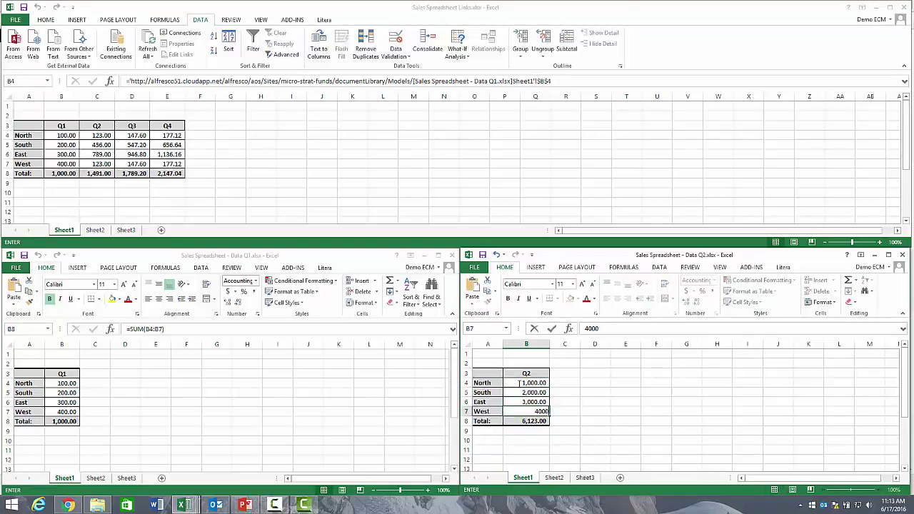
pyautogui.press('Return')
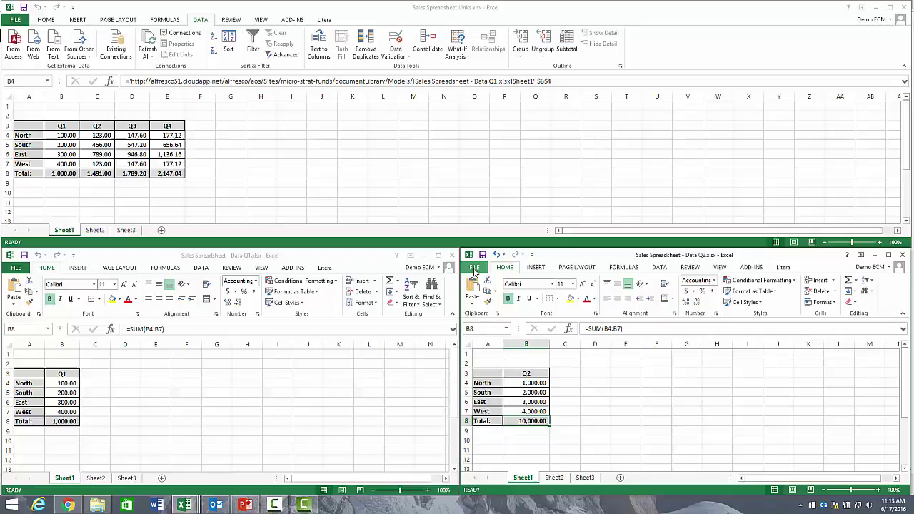
# Save Data Q2.xlsx to Alfresco again as a minor version.
pyautogui.click(474, 267)
pyautogui.click(493, 400)
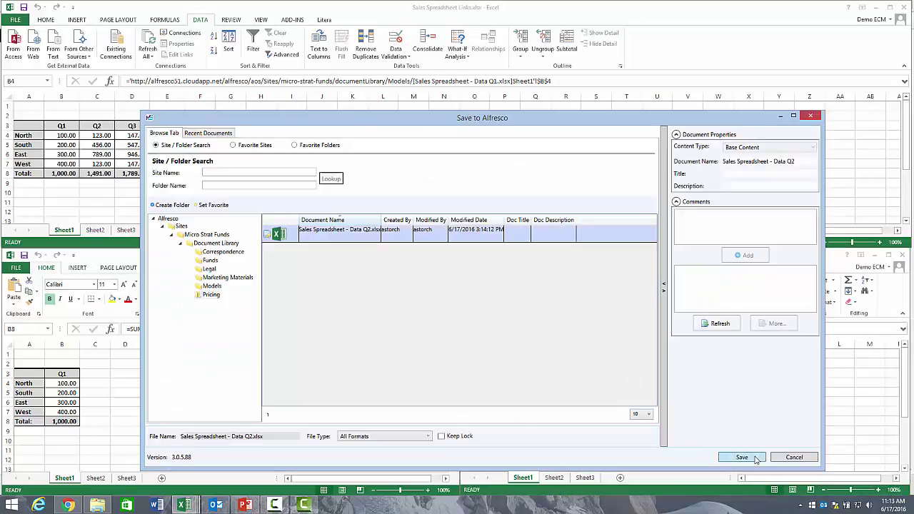
pyautogui.click(747, 459)
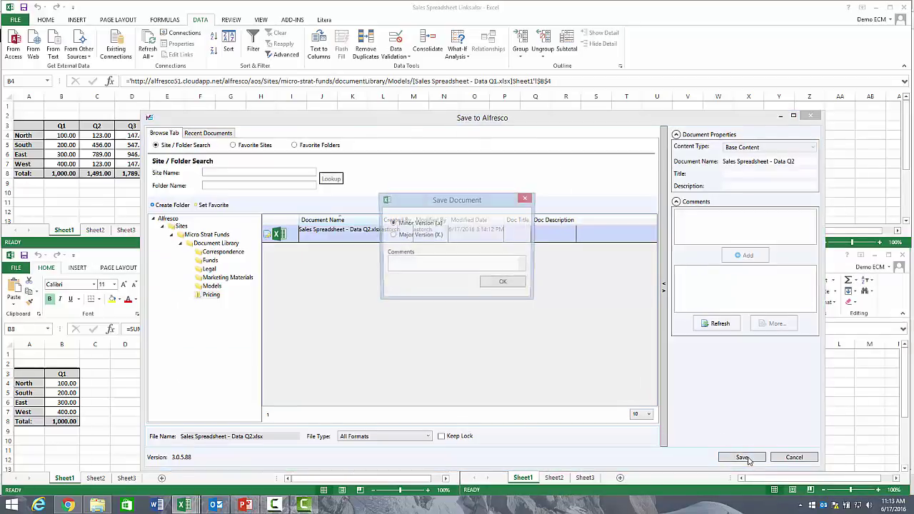
pyautogui.click(500, 283)
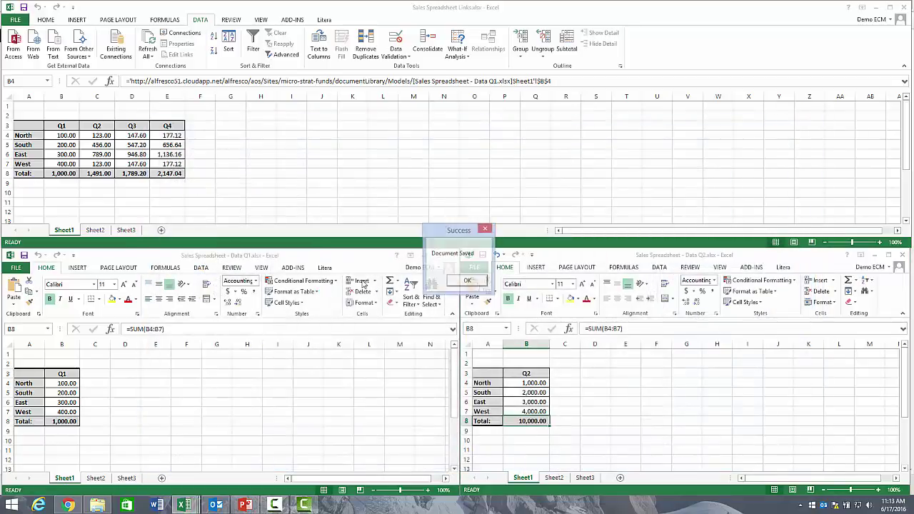
# Resave Data Q1.xlsx to Alfresco, confirm the save, then select cell C4 in the summary.
pyautogui.click(443, 281)
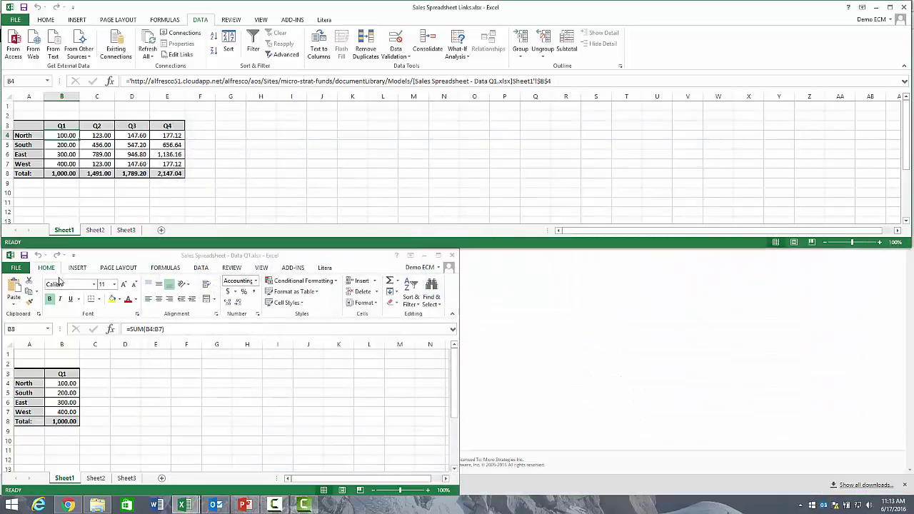
pyautogui.click(17, 269)
pyautogui.click(28, 400)
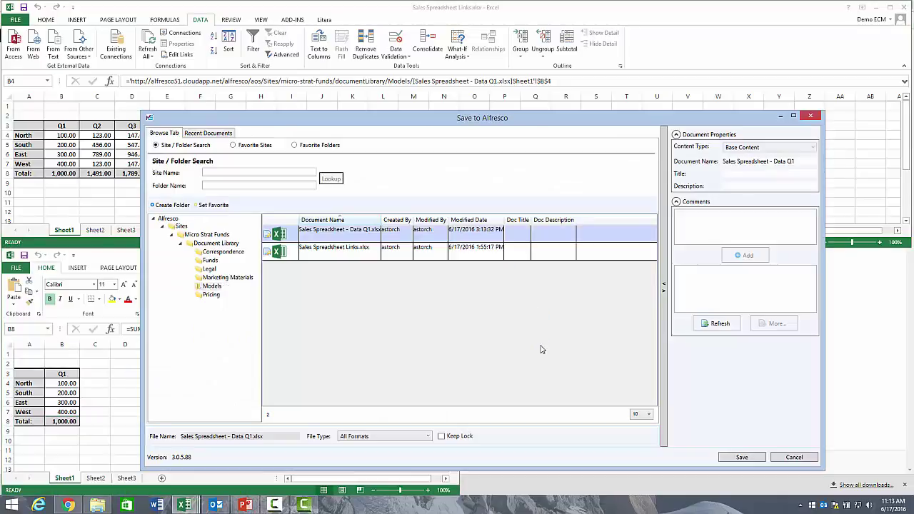
pyautogui.click(740, 457)
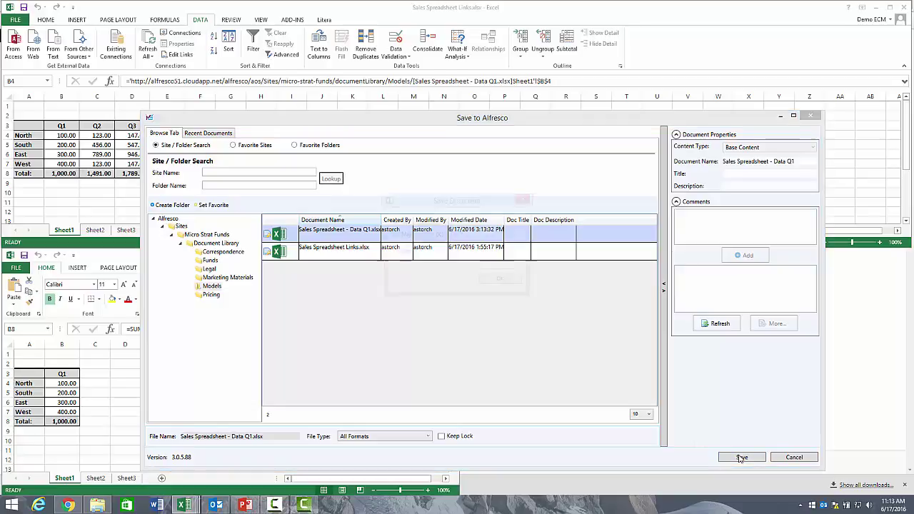
pyautogui.click(517, 285)
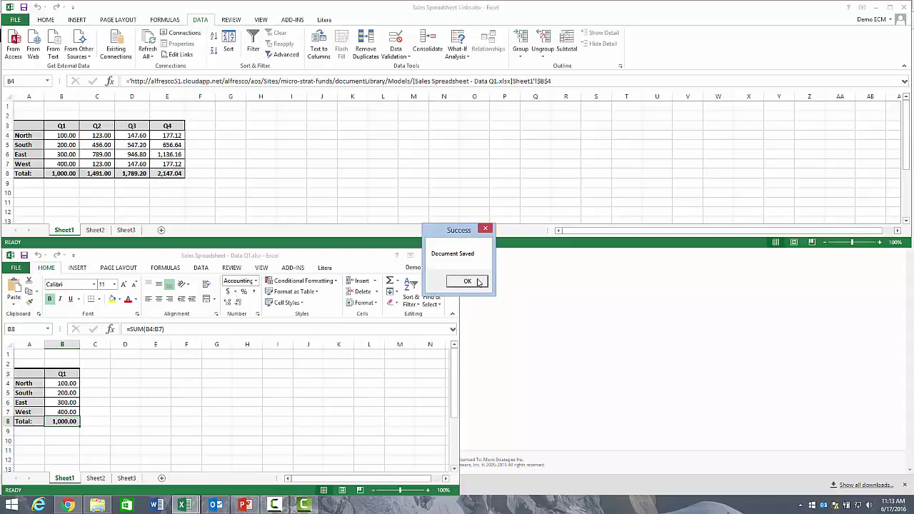
pyautogui.click(475, 282)
pyautogui.click(105, 136)
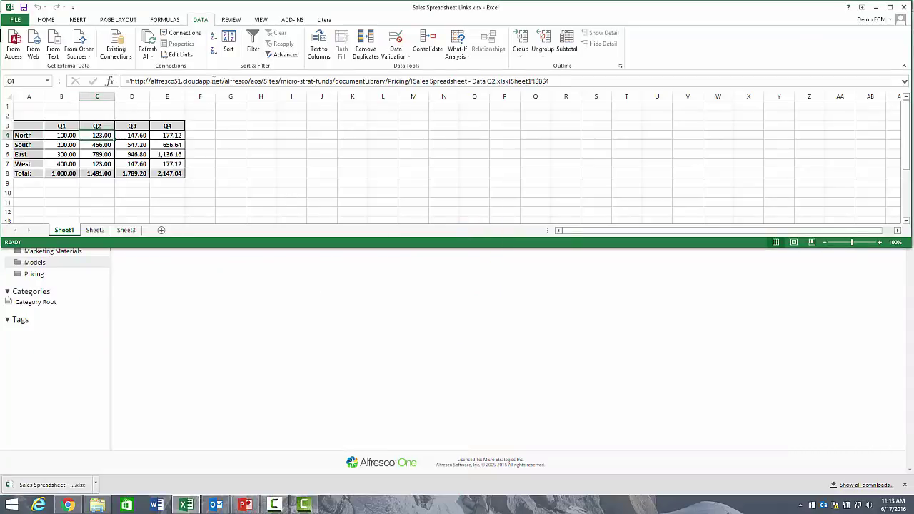
# Update the Data Q2 link so Q2 reads 1,000–4,000, totalling 10,000.00.
pyautogui.click(179, 55)
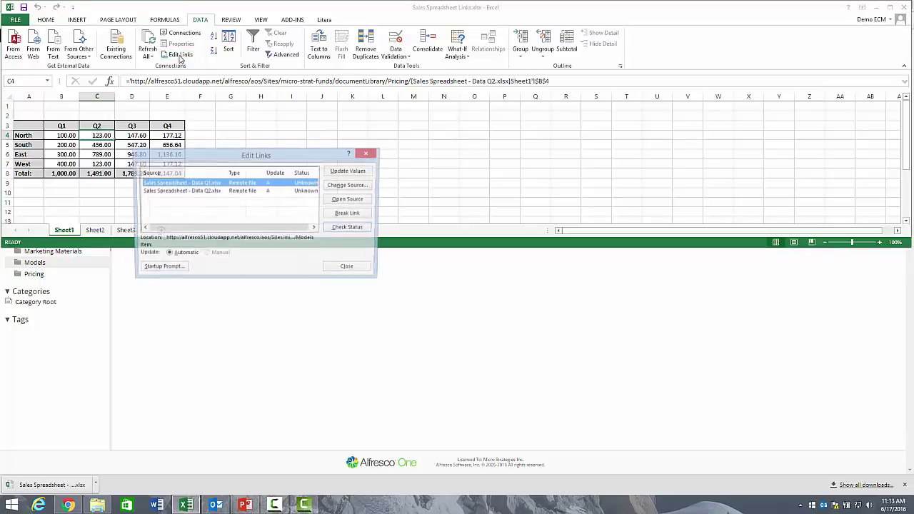
pyautogui.click(207, 192)
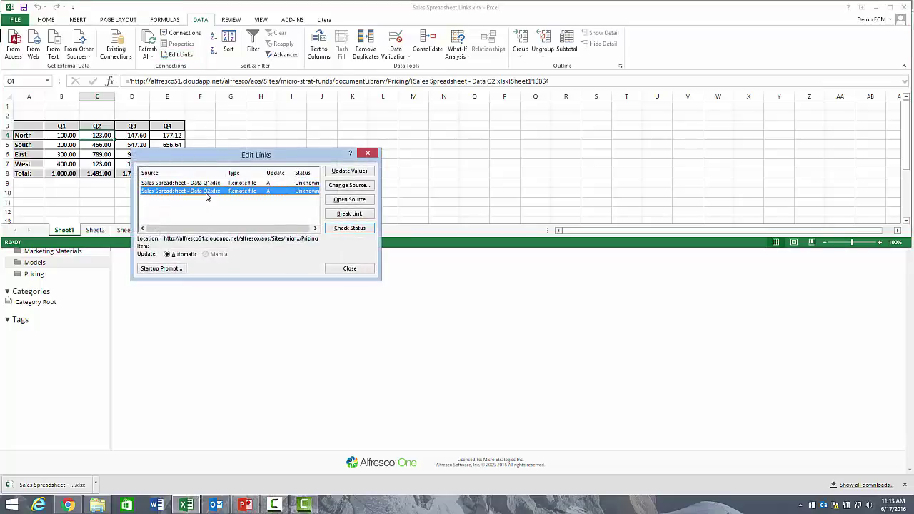
pyautogui.click(348, 171)
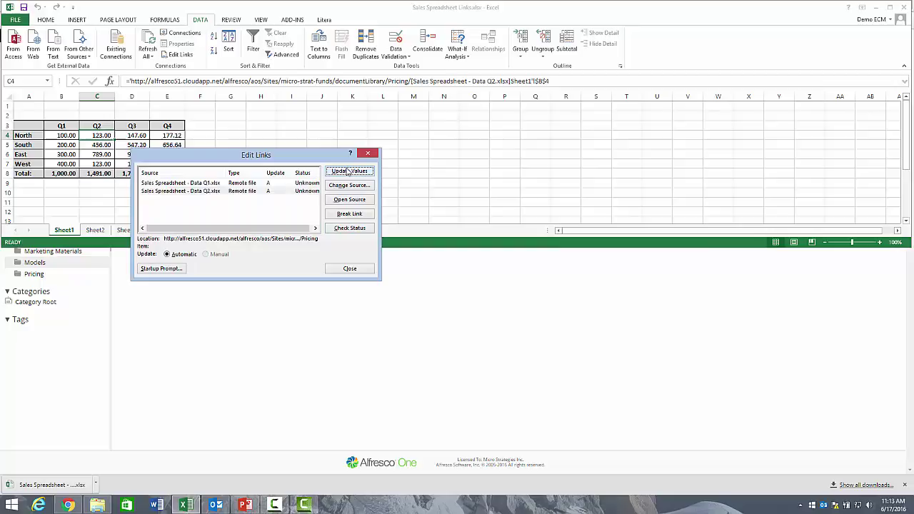
pyautogui.click(350, 269)
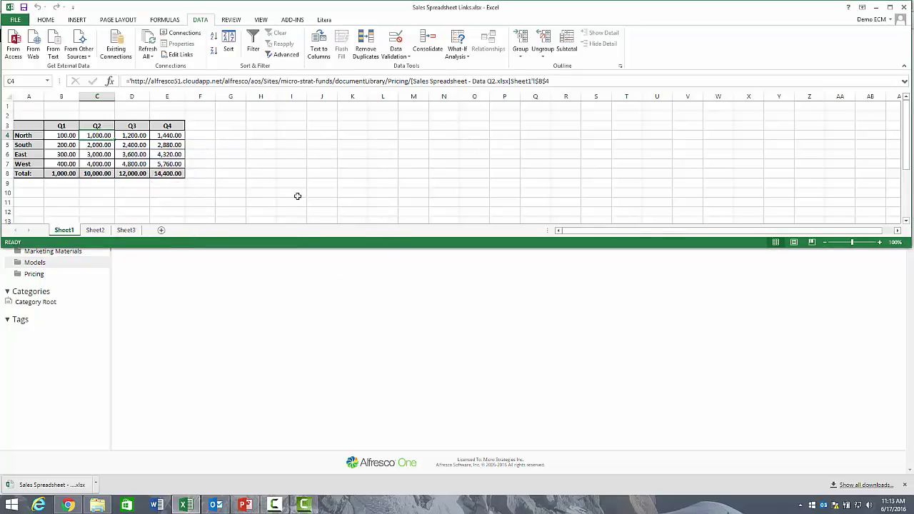